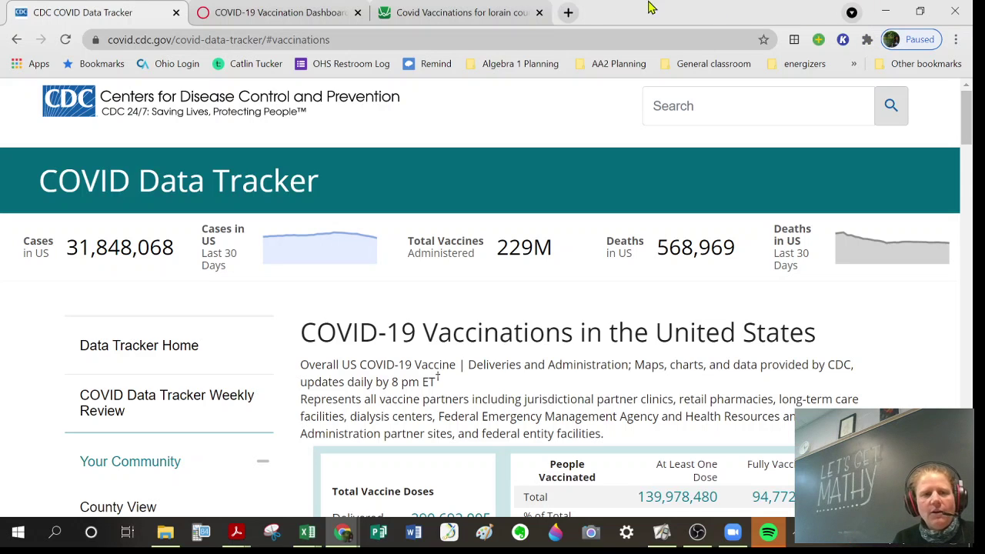
Step: View the Ohio COVID-19 Vaccination Dashboard page and switch to the vaccine_data workbook in Excel
click(265, 12)
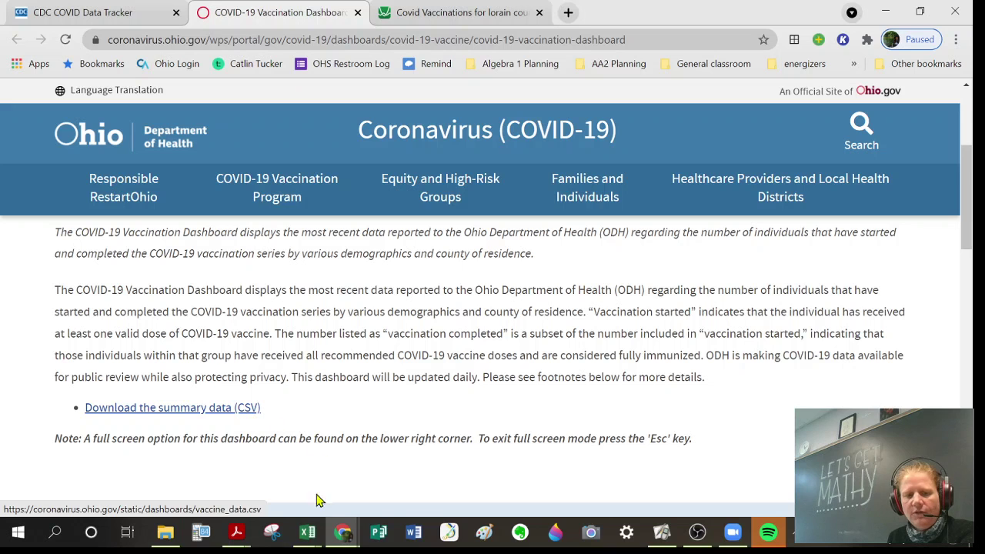
mouse_move(306, 543)
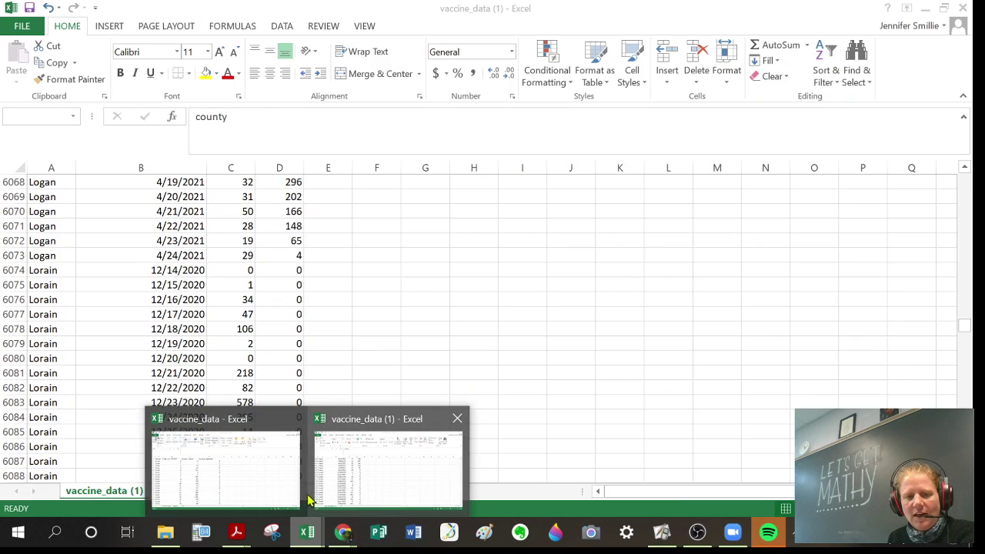
click(259, 493)
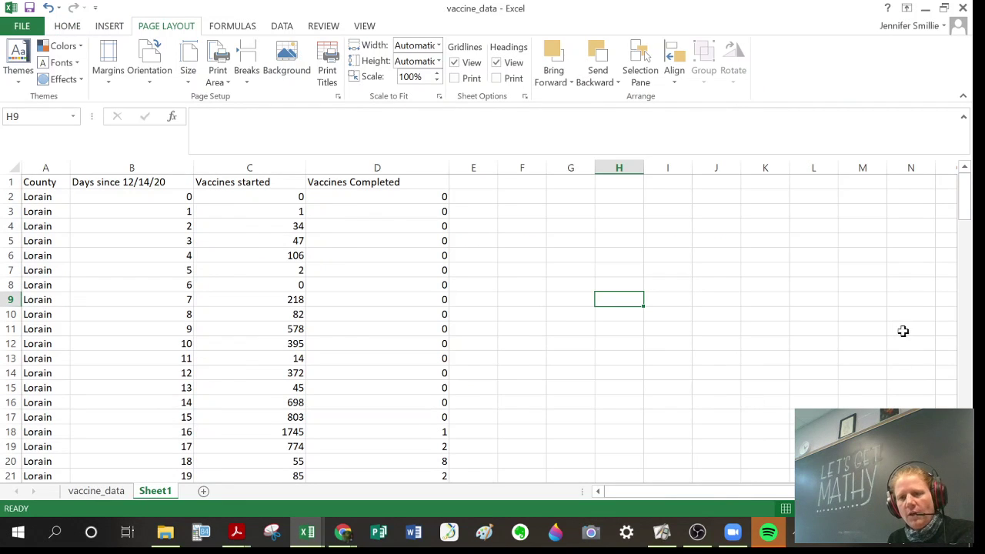
Step: Examine the county-by-county vaccination records on the vaccine_data sheet and compare them with the Lorain data on Sheet1
click(89, 493)
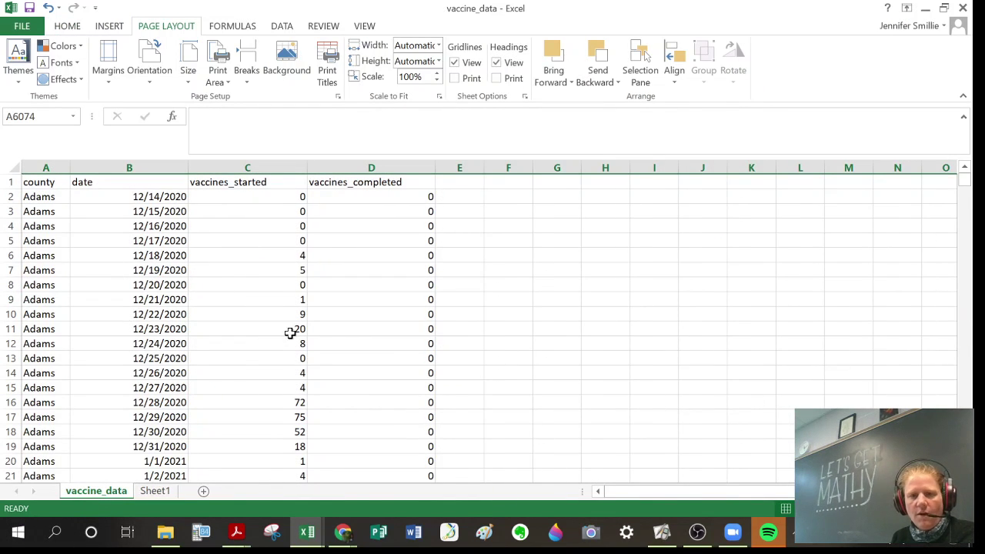
drag(968, 194, 958, 336)
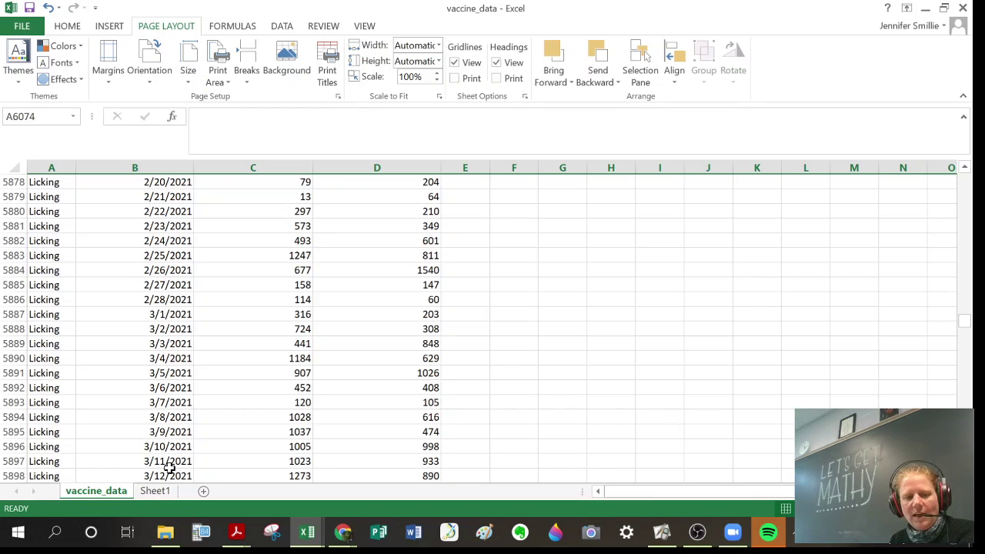
click(152, 494)
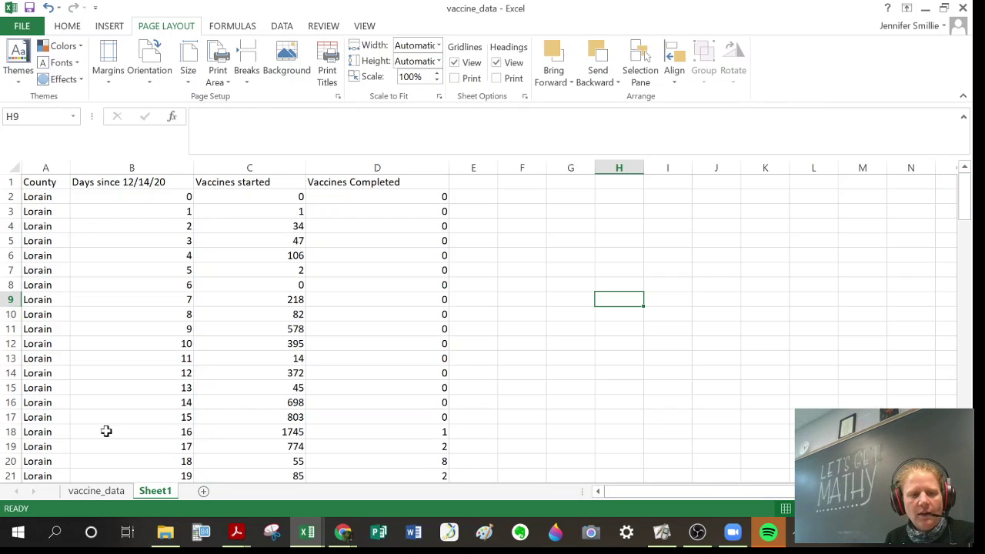
click(90, 495)
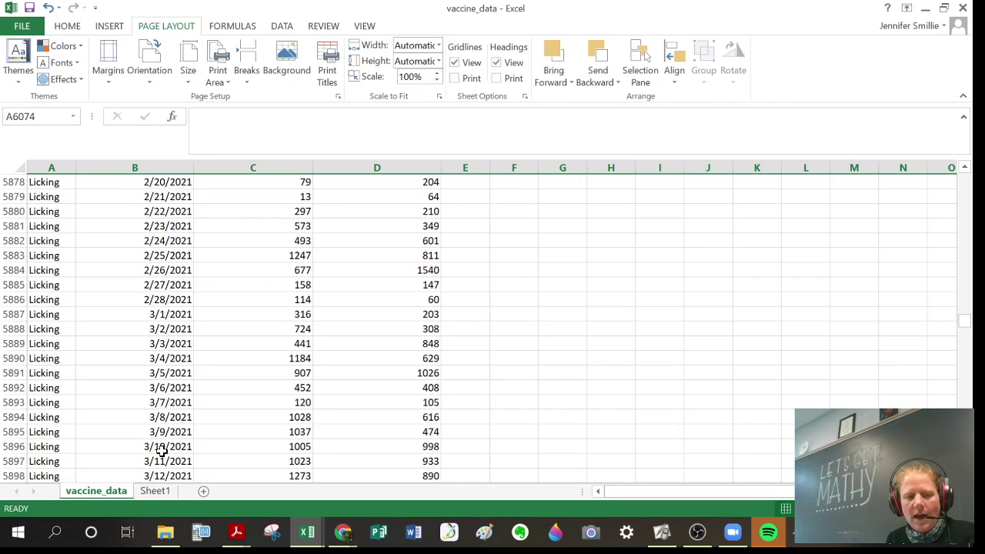
Step: Copy the days since 12/14/20 and vaccines started values in B2:C133 on Sheet1
click(157, 493)
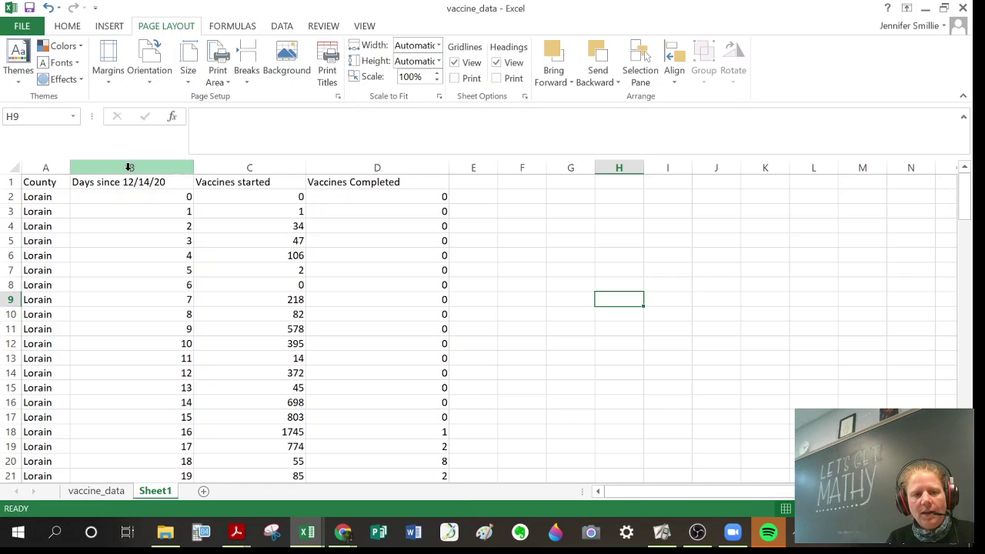
click(137, 199)
drag(136, 200, 281, 343)
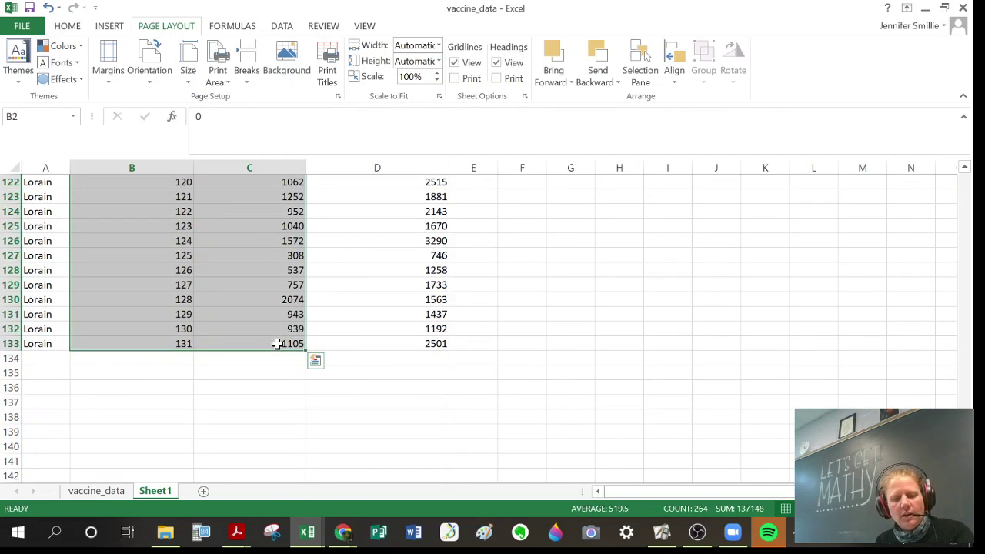
key(ctrl+c)
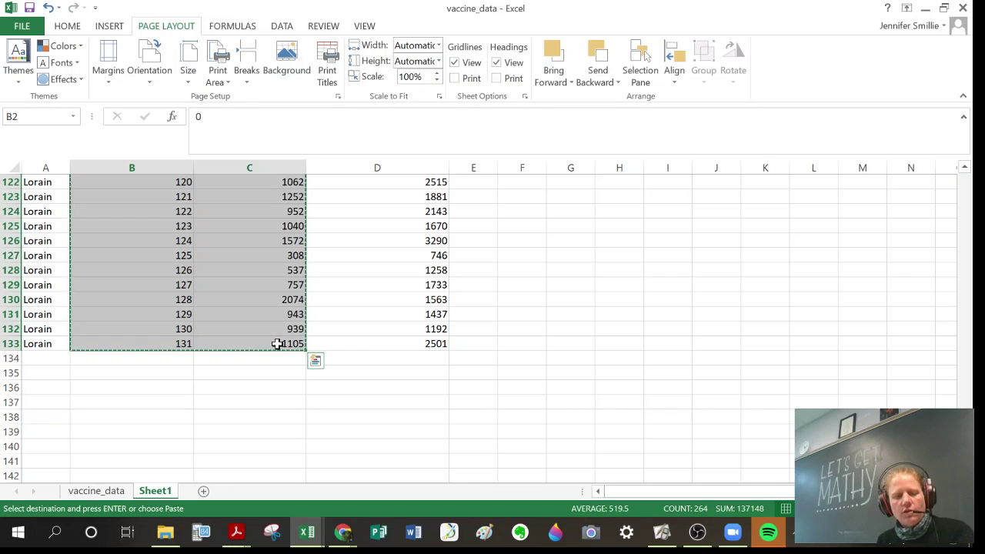
Step: Switch to the Desmos calculator in Chrome, paste the copied data into the empty first expression as a table, and show all its rows
click(338, 532)
click(377, 485)
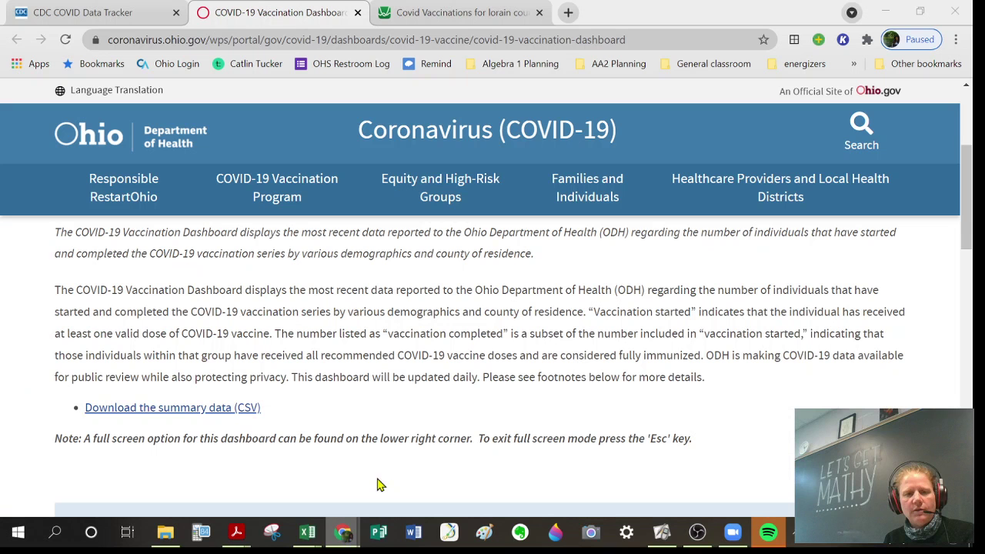
click(439, 12)
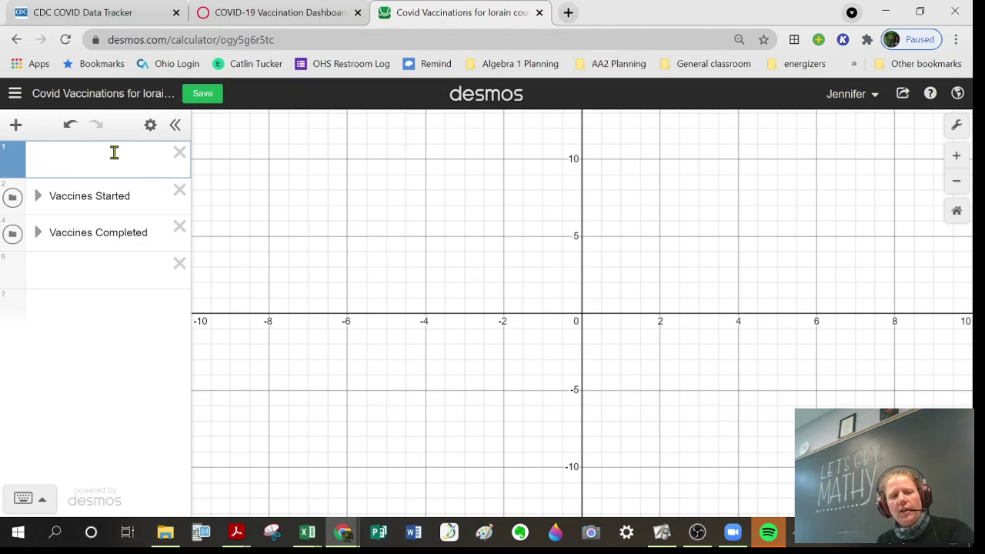
key(ctrl+v)
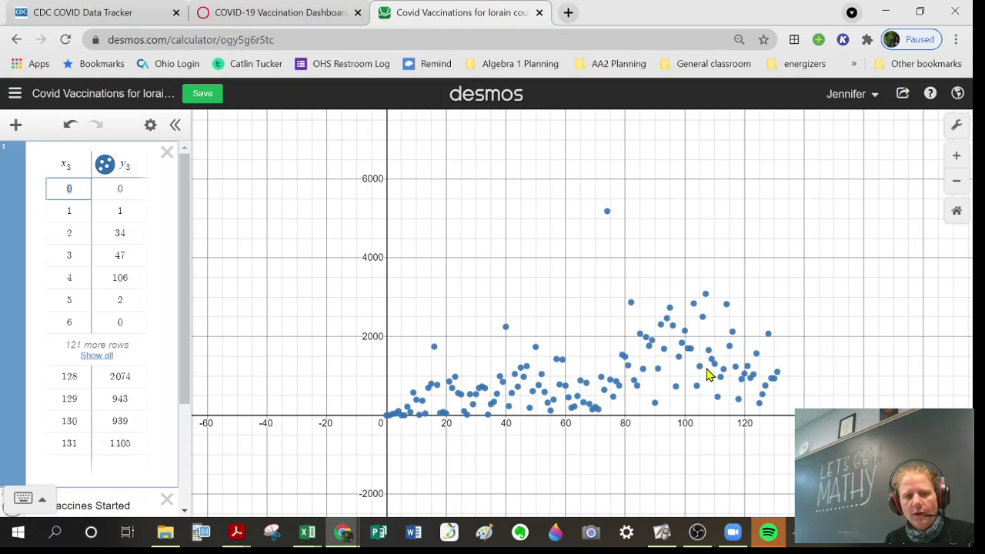
click(98, 356)
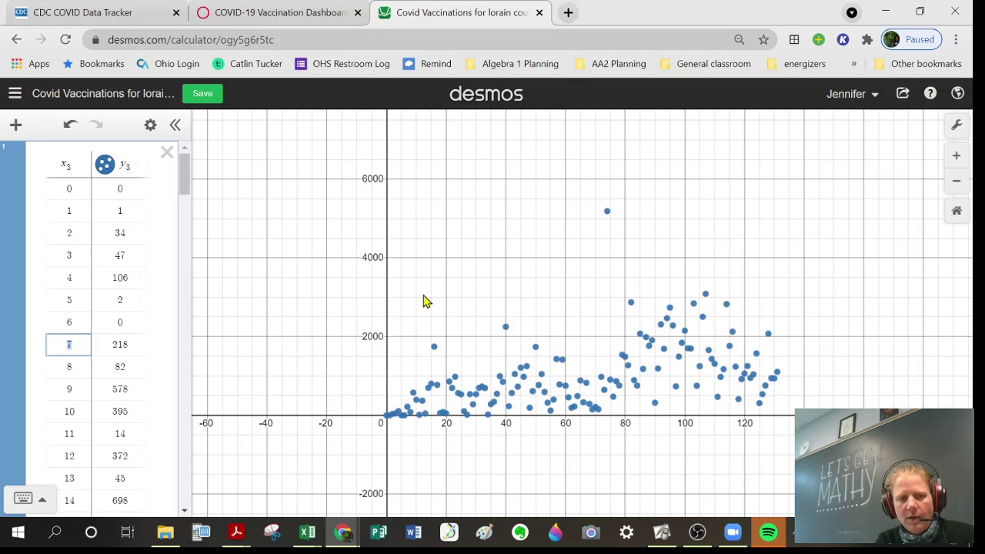
Step: Reset the graph to its default view and set the x-axis range from -5 to 150
click(947, 215)
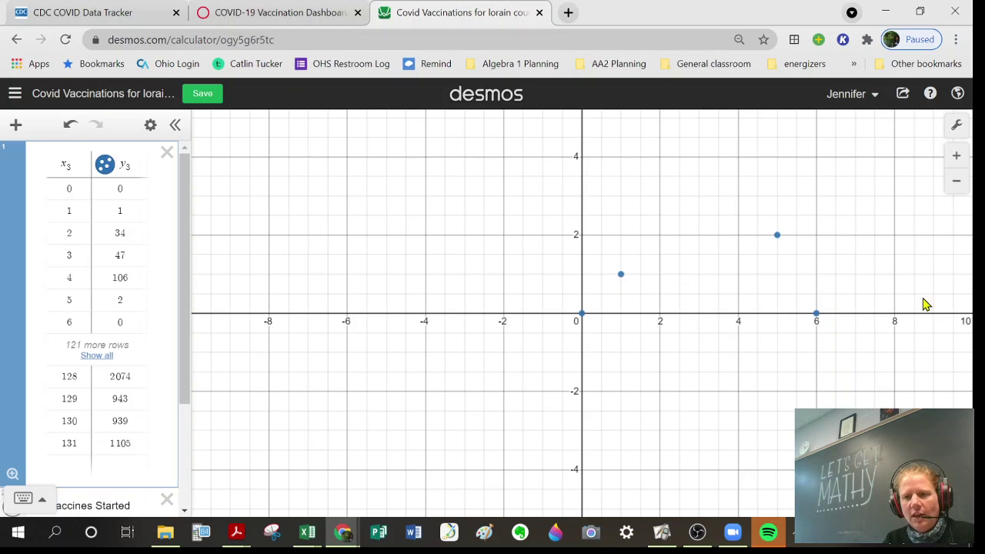
click(958, 127)
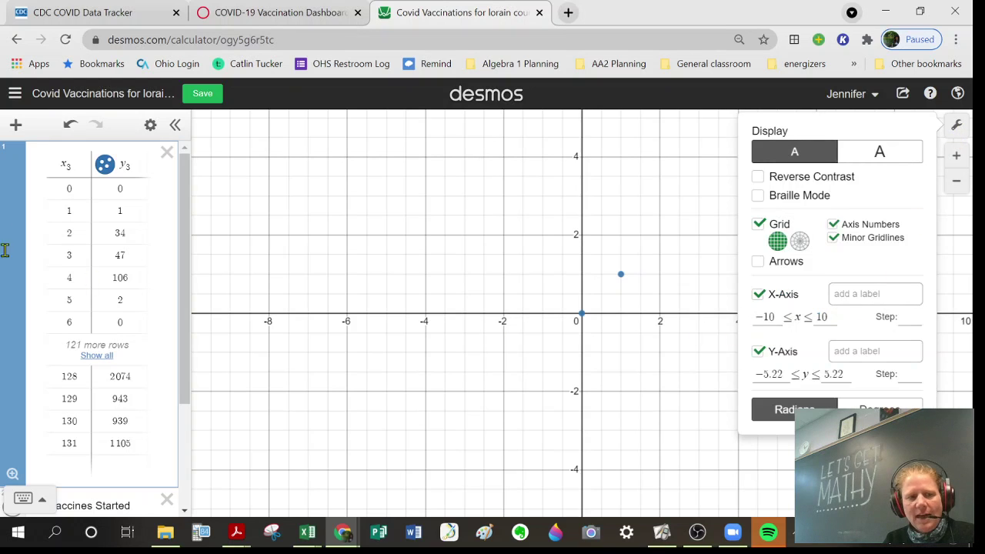
drag(184, 215, 205, 272)
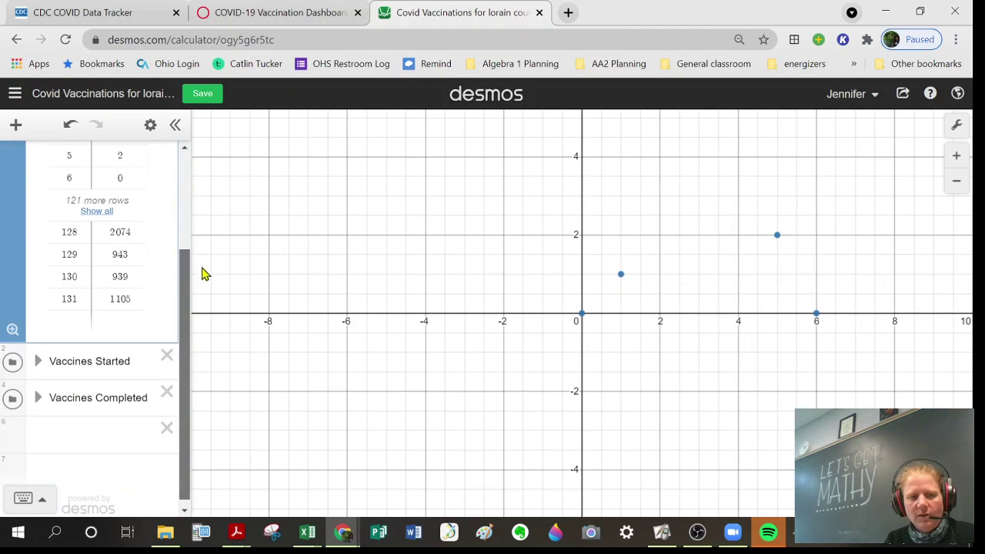
click(954, 129)
drag(755, 319, 779, 317)
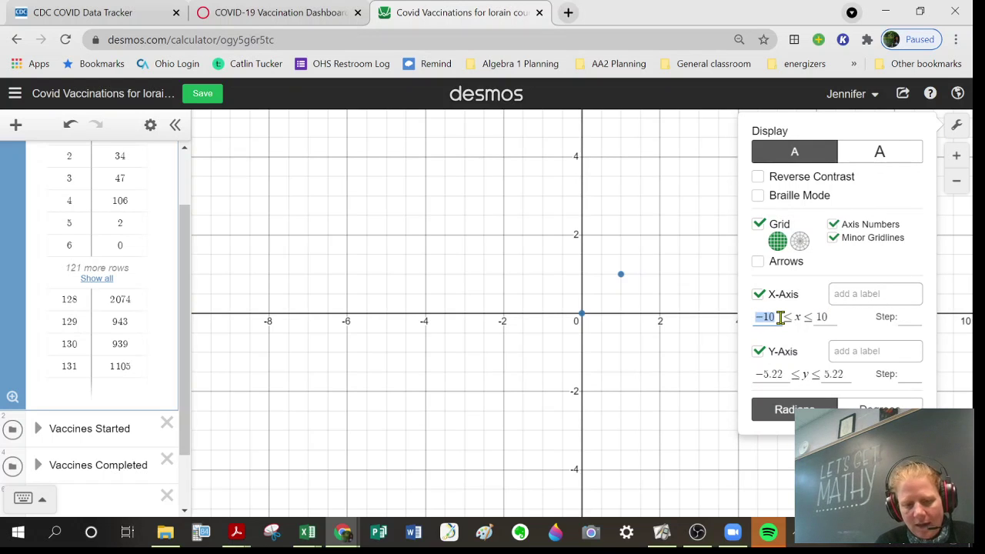
text(-5)
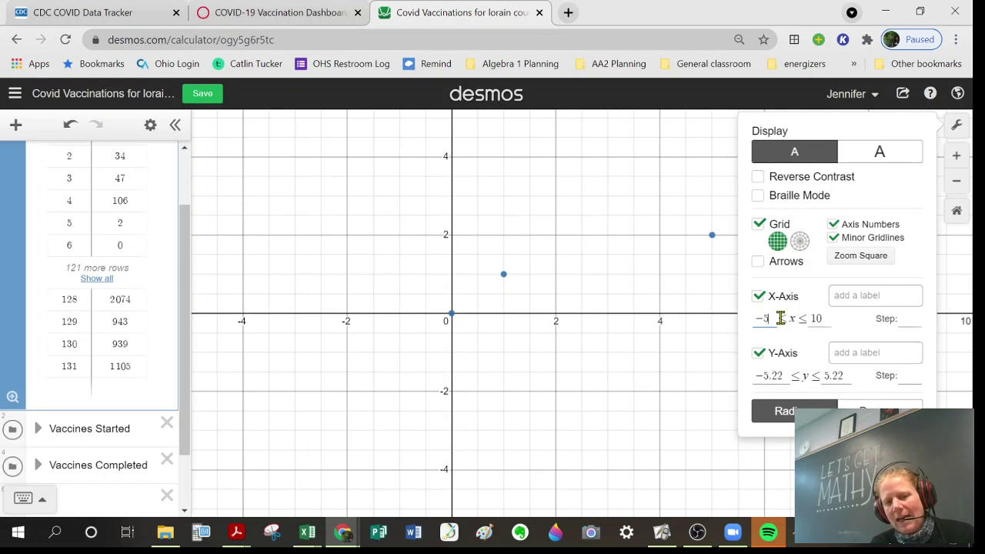
key(Tab)
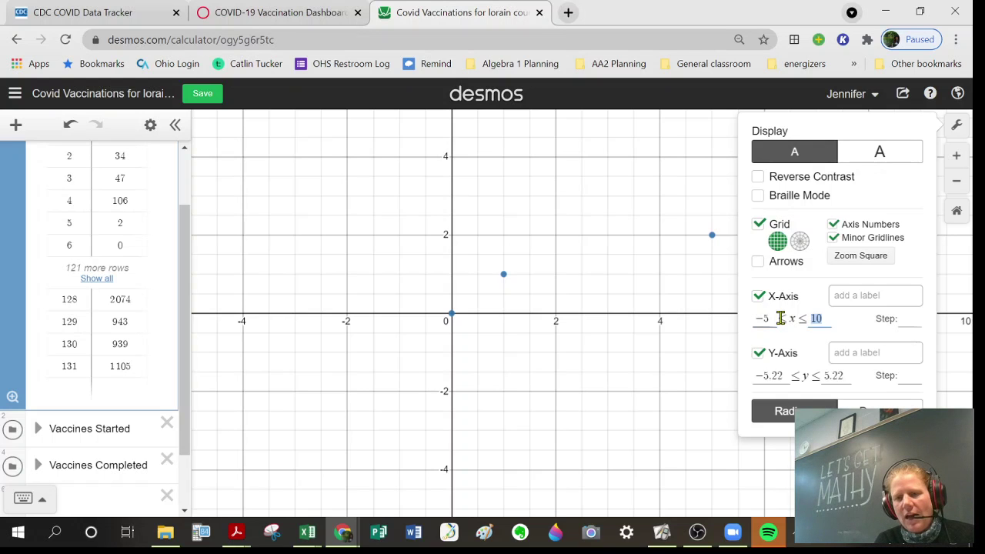
text(150)
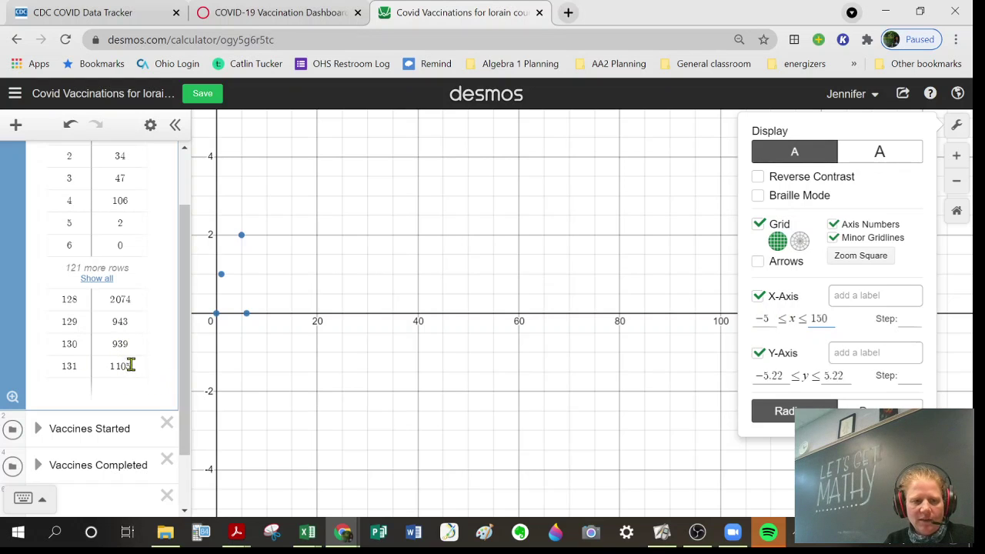
Step: Set the graph's y-axis range from -5 to 1500
drag(187, 373, 196, 292)
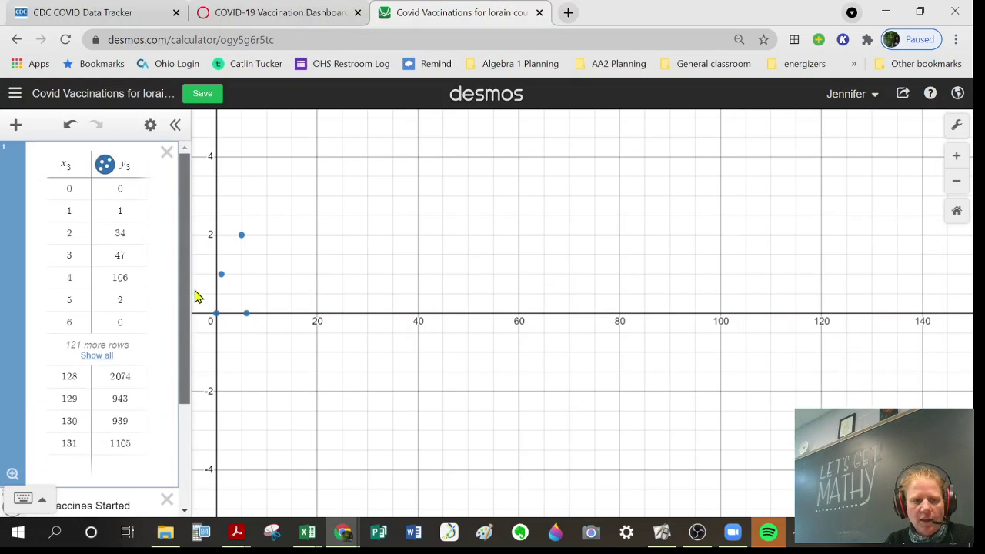
click(958, 127)
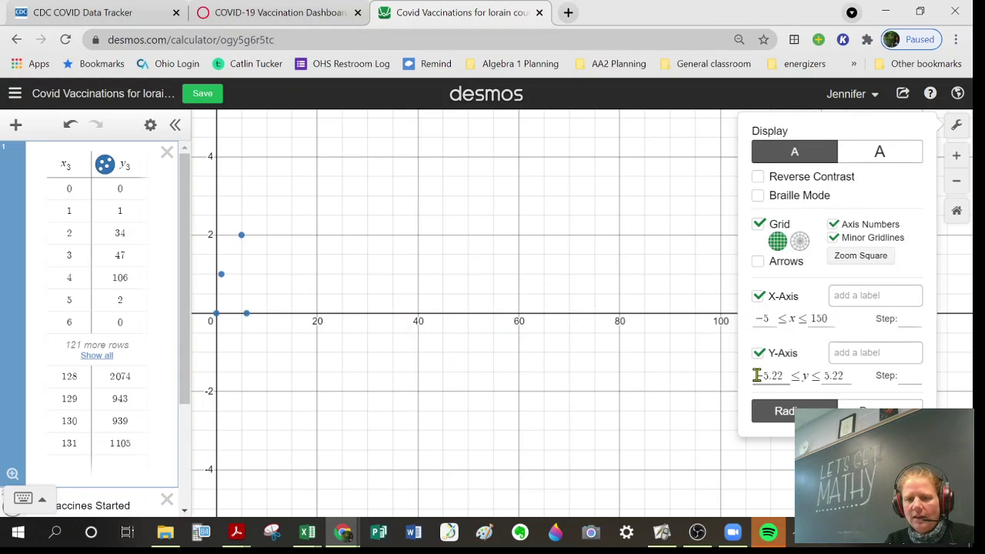
drag(757, 375, 786, 374)
text(-5)
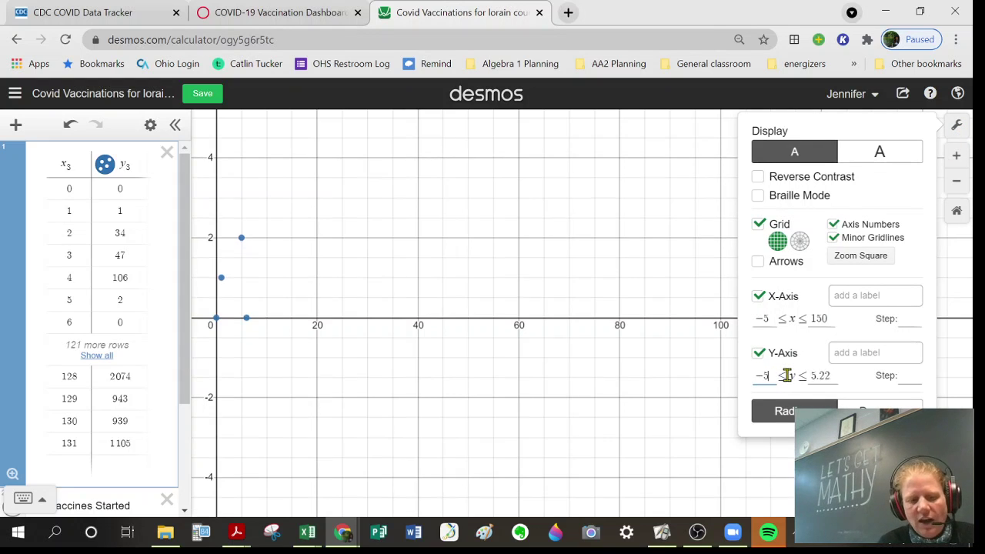
key(Tab)
text(1500)
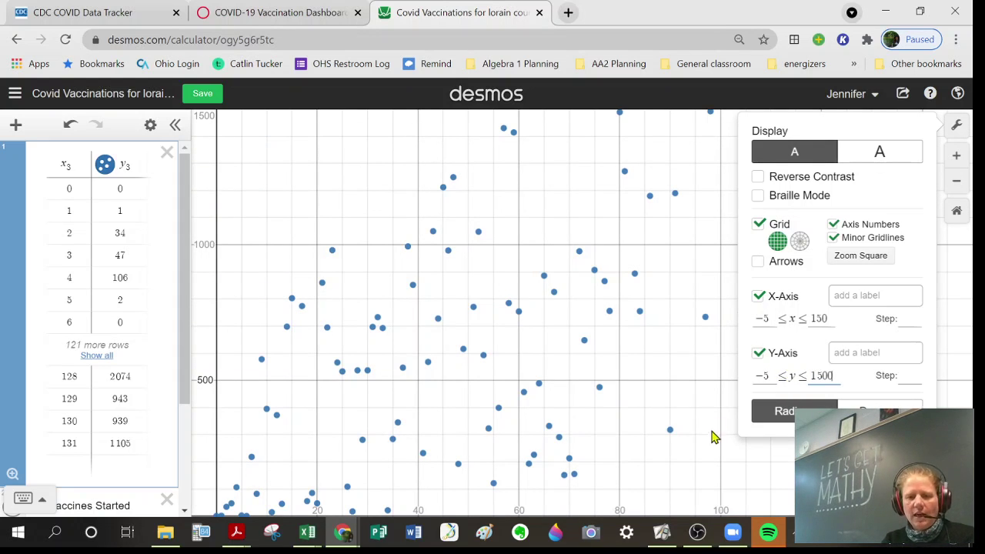
Step: Widen the graph view to show more of the scatter plot and read the coordinates of the high point just past x = 100
click(681, 322)
drag(681, 321, 743, 380)
click(956, 181)
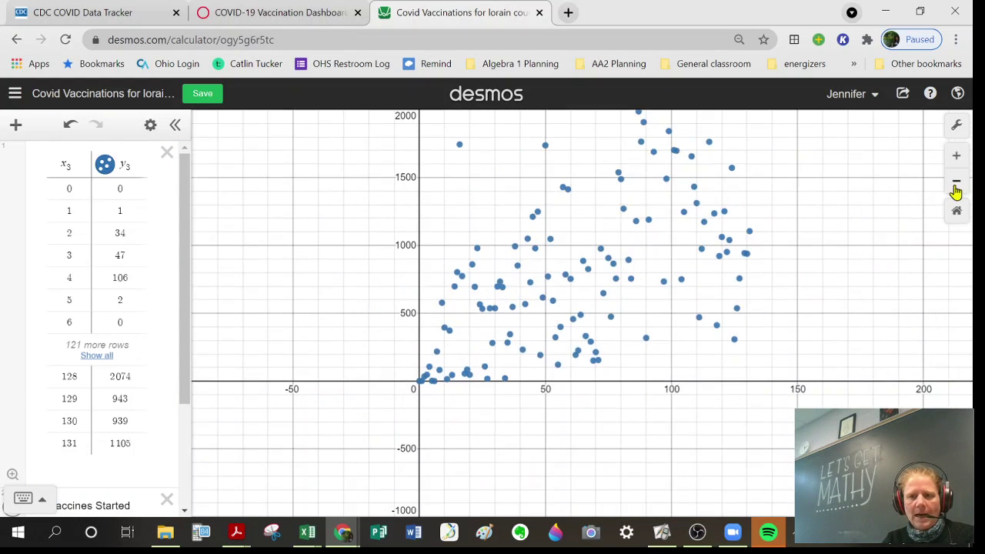
drag(897, 261, 865, 327)
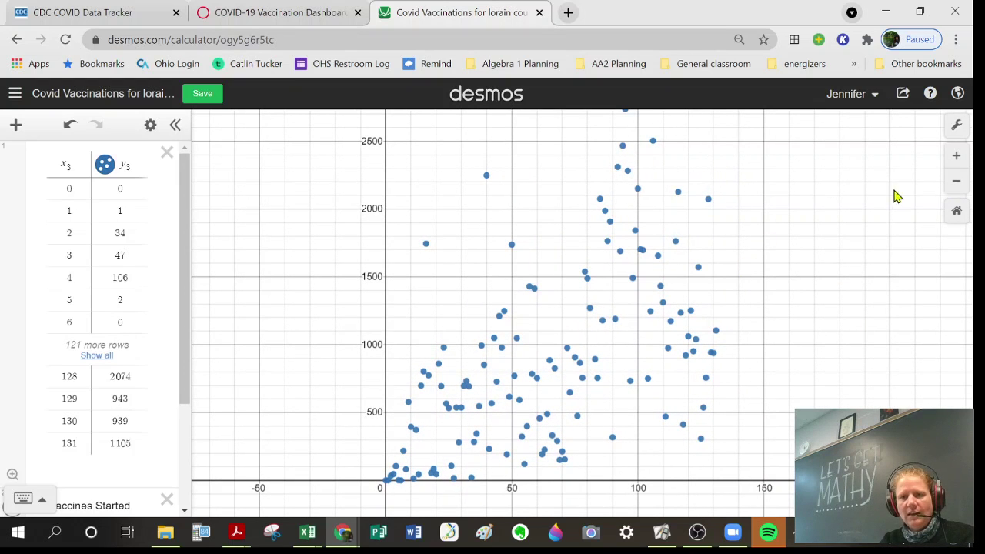
click(953, 184)
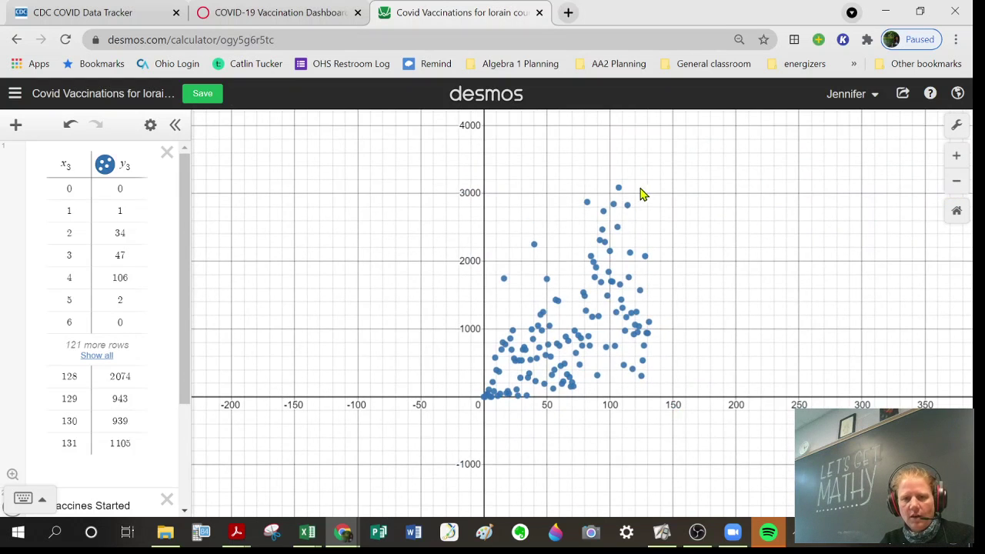
mouse_move(621, 192)
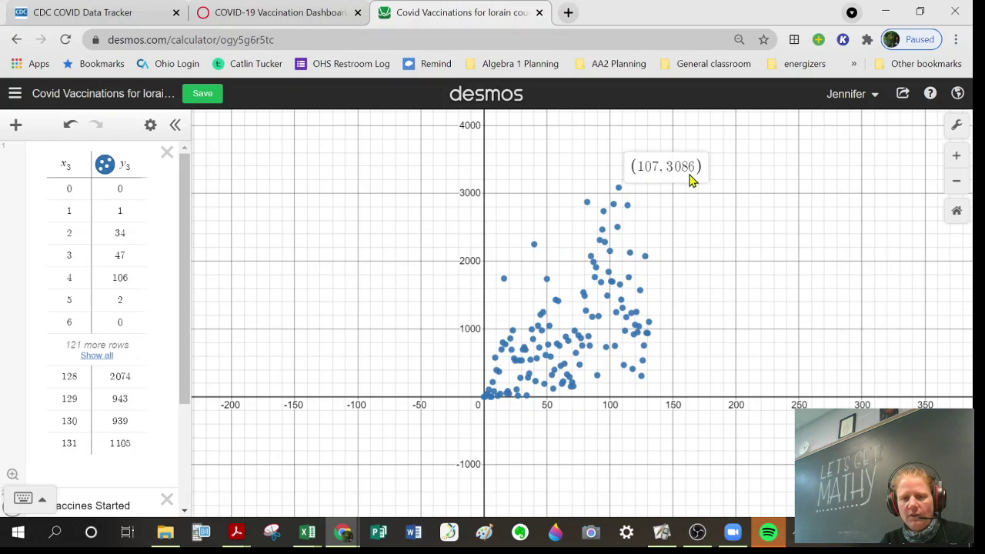